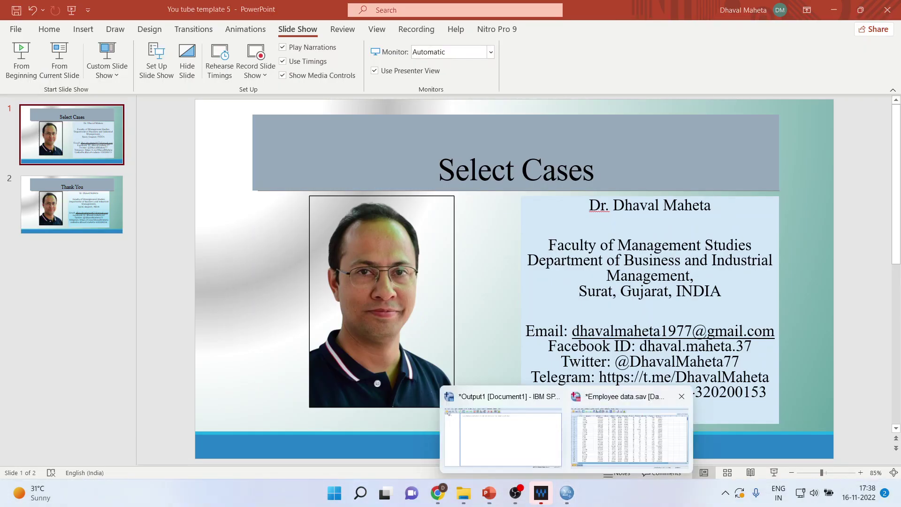
Step: Switch to the Employee data.sav window in SPSS and delete the filter_$ variable from the dataset
left_click(629, 437)
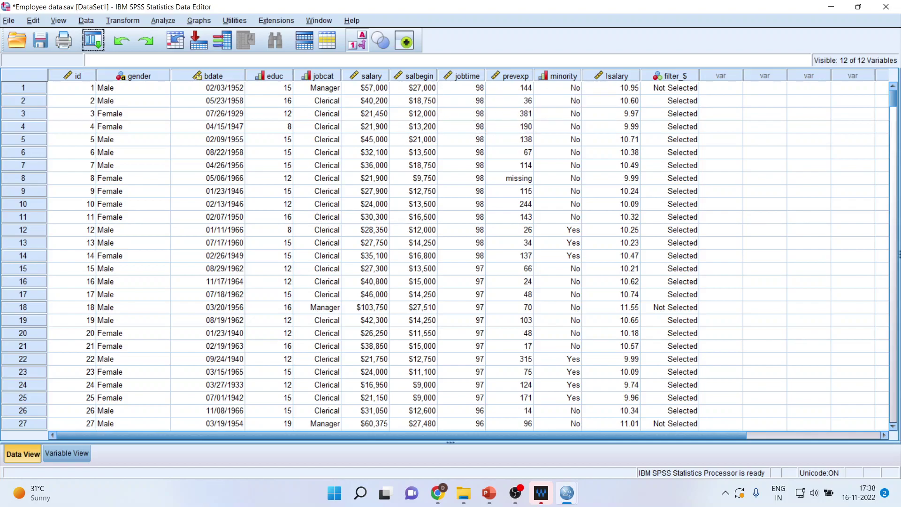
left_click(688, 76)
right_click(690, 74)
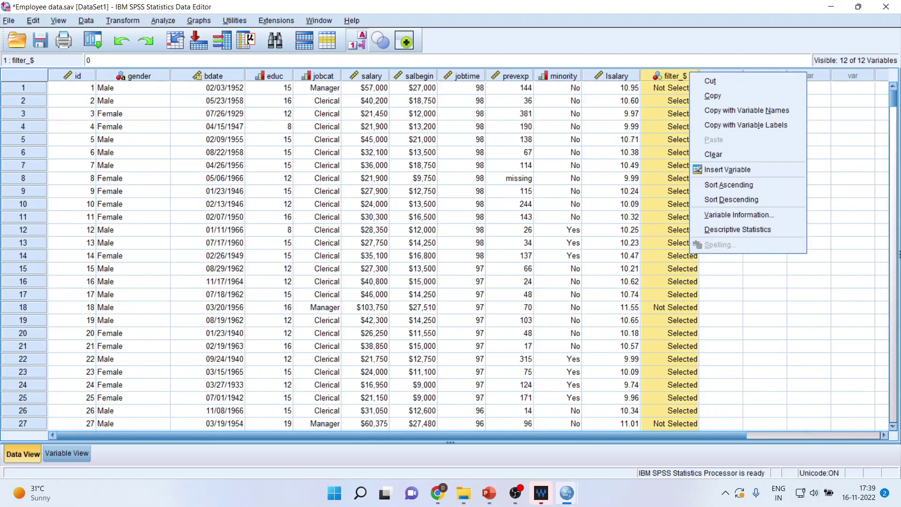
left_click(713, 154)
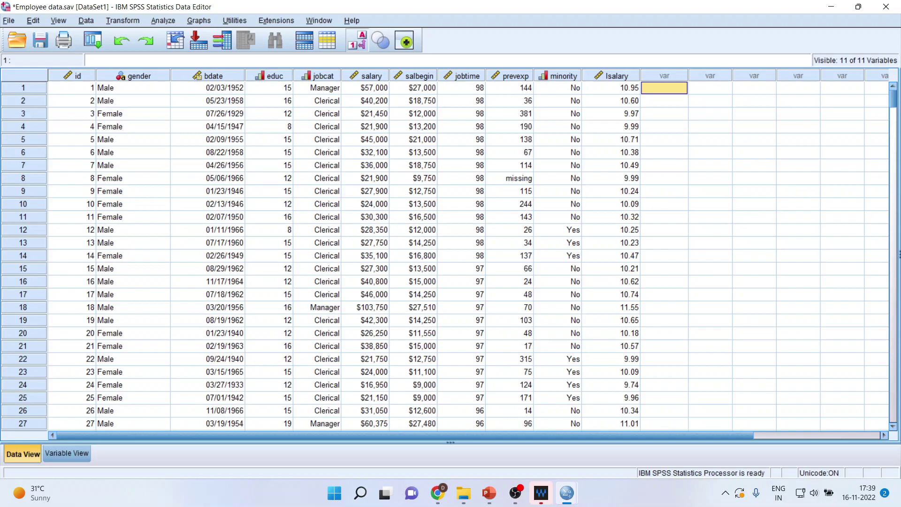
left_click(133, 101)
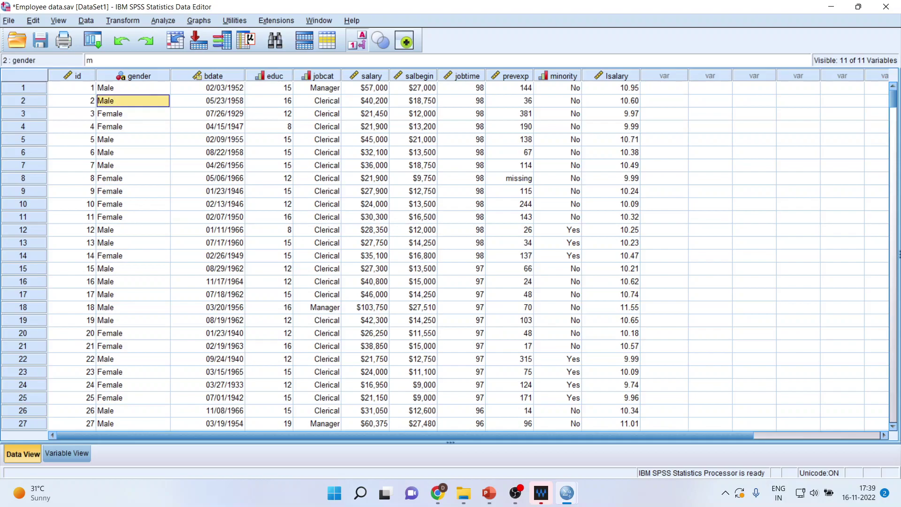
left_click(133, 113)
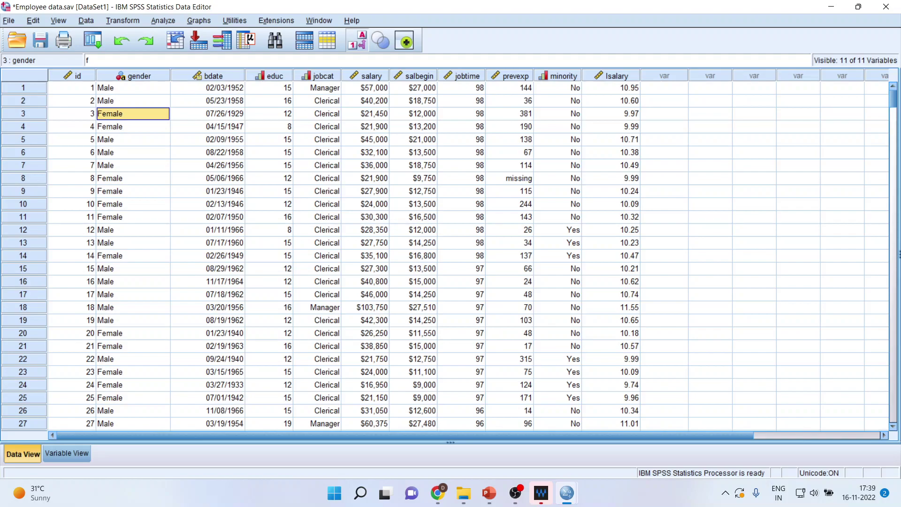
Step: Set Select Cases to use an if condition and clear the existing condition expression
left_click(86, 21)
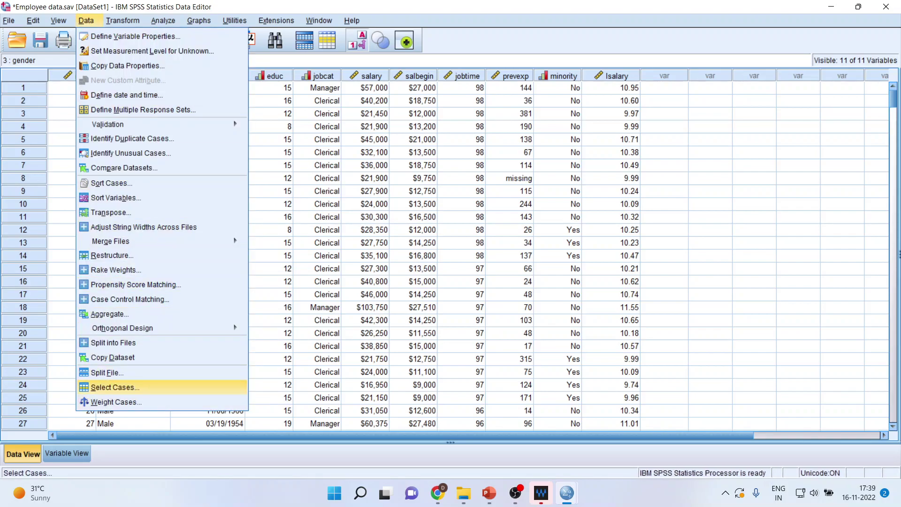
left_click(115, 387)
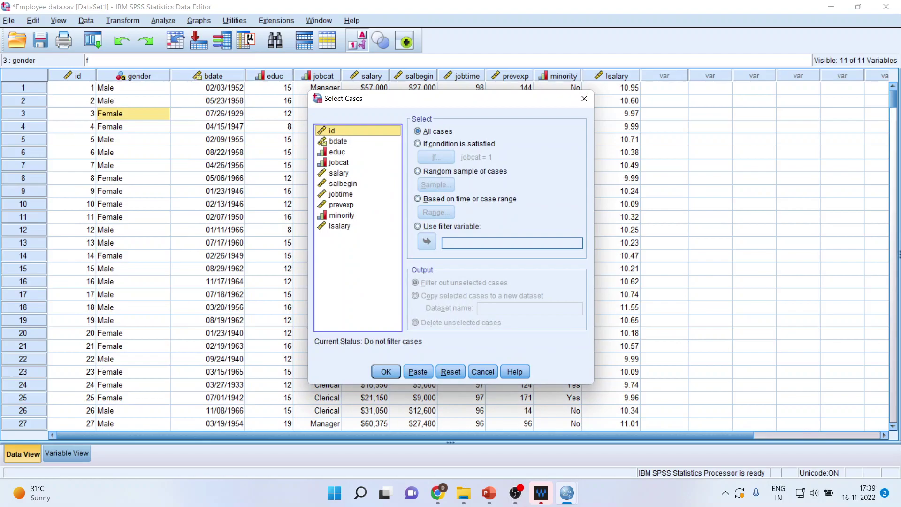
left_click(418, 144)
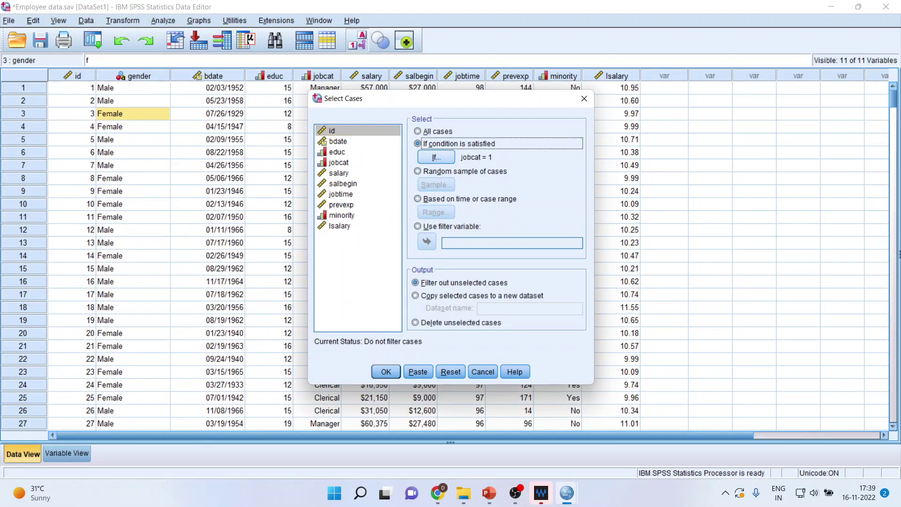
left_click(436, 157)
left_click(400, 130)
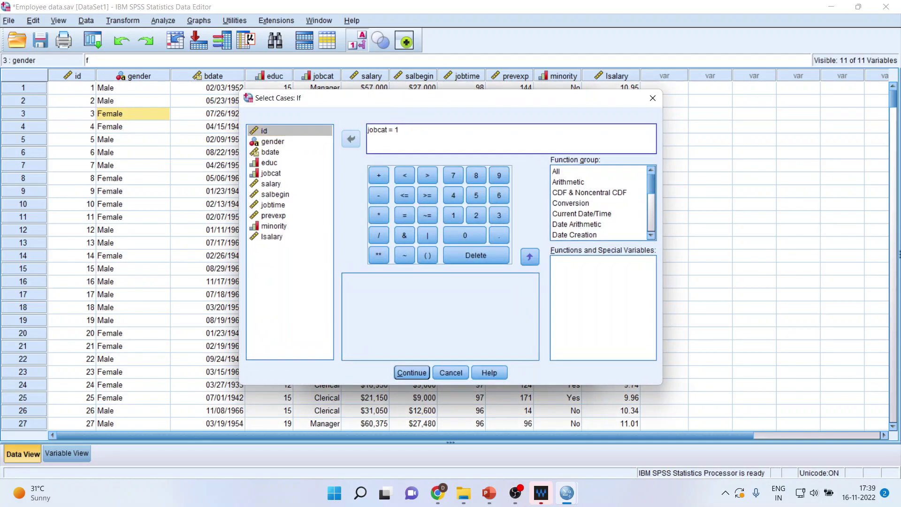
key("BackSpace")
key("BackSpace")
key("BackSpace")
key("BackSpace")
key("BackSpace")
key("BackSpace")
key("BackSpace")
key("BackSpace")
key("BackSpace")
key("BackSpace")
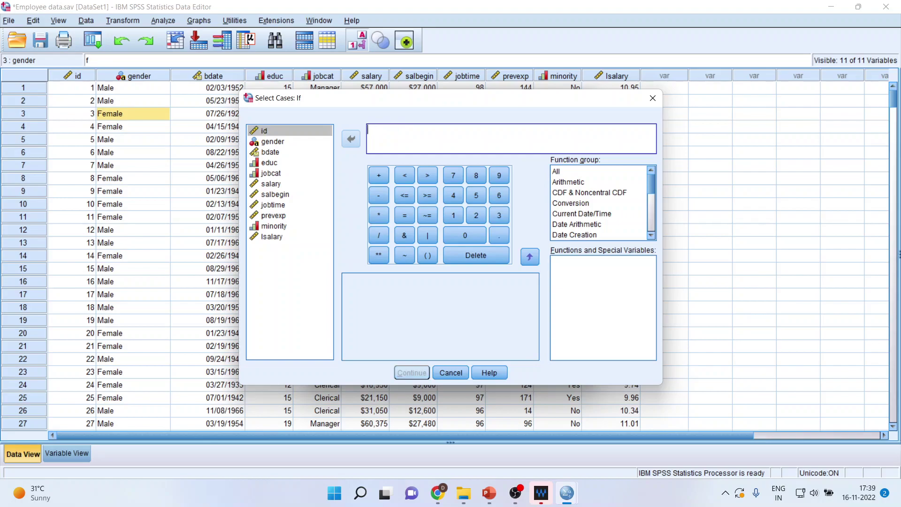
Step: Build the condition jobcat = 1, apply it to filter out unselected cases, and return to the Employee data window
left_click(271, 173)
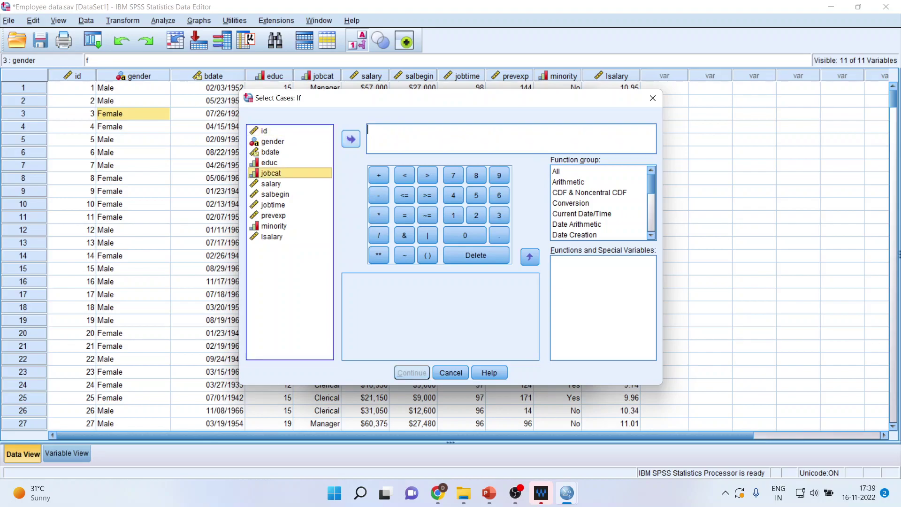
left_click(350, 139)
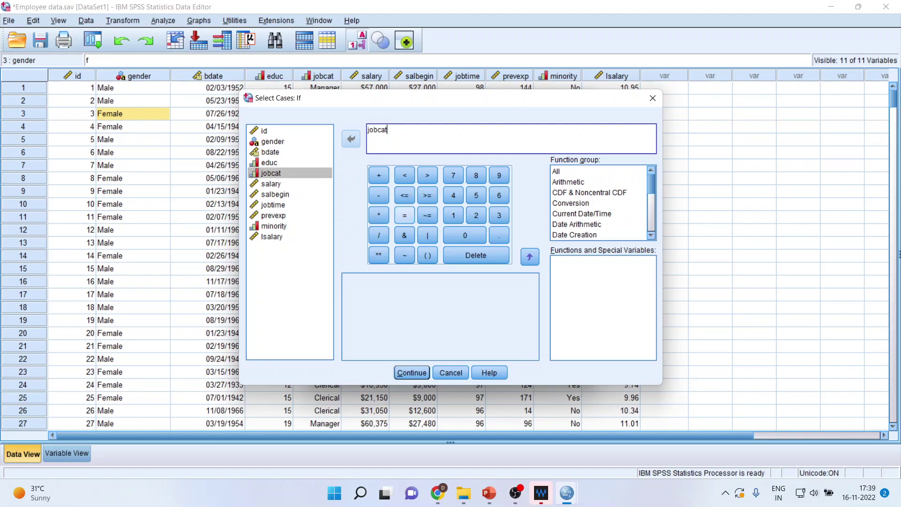
left_click(405, 215)
left_click(454, 216)
left_click(412, 373)
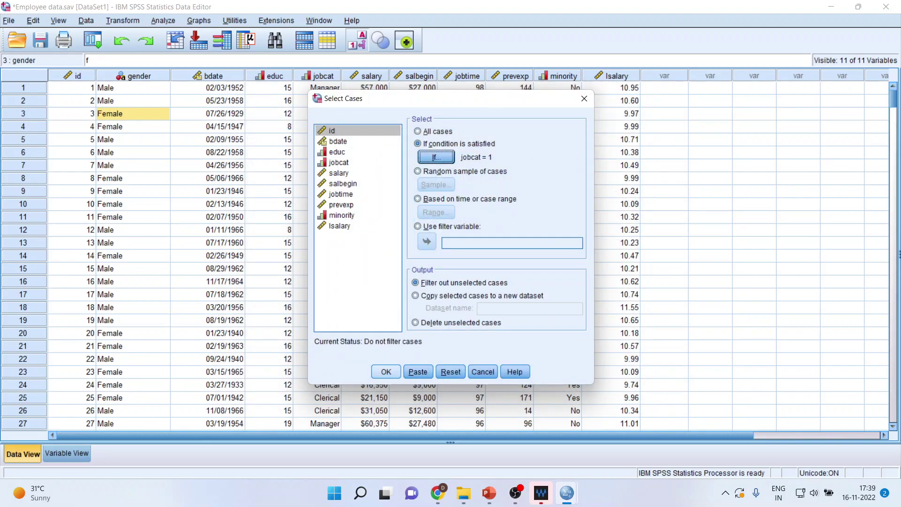
left_click(387, 372)
key("Return")
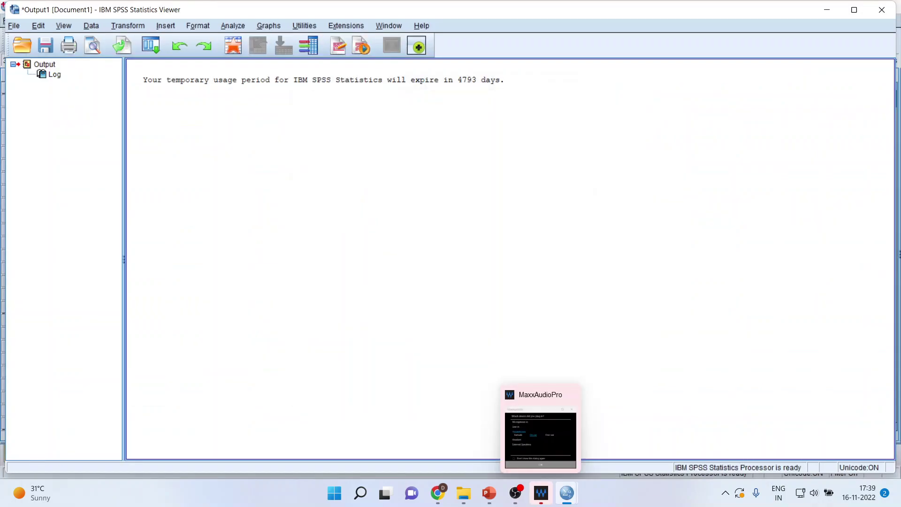
left_click(567, 493)
left_click(630, 436)
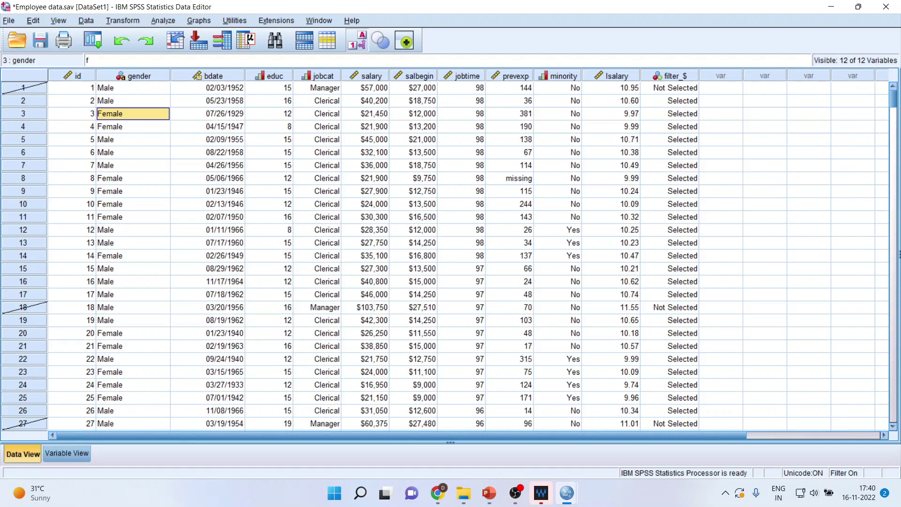
Step: Change the Select Cases condition to jobcat = 3, apply the filter, and return to the Employee data window
left_click(86, 20)
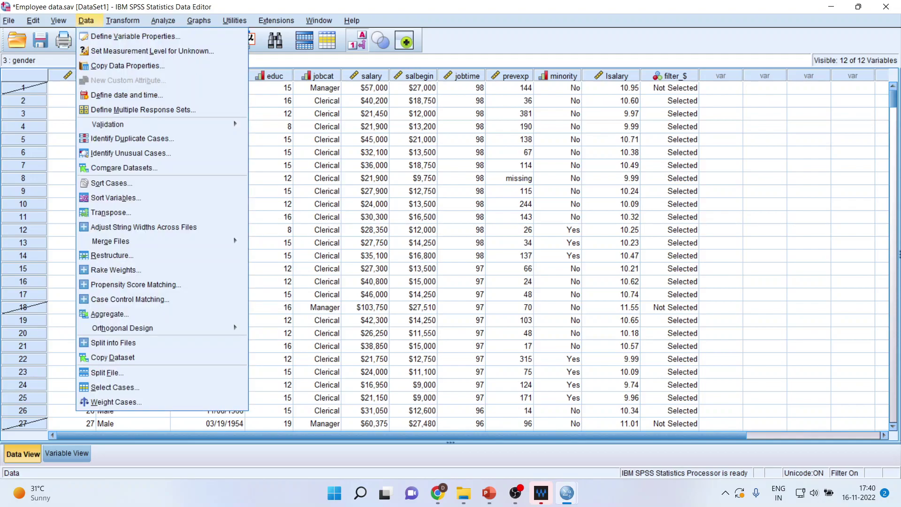
key("Return")
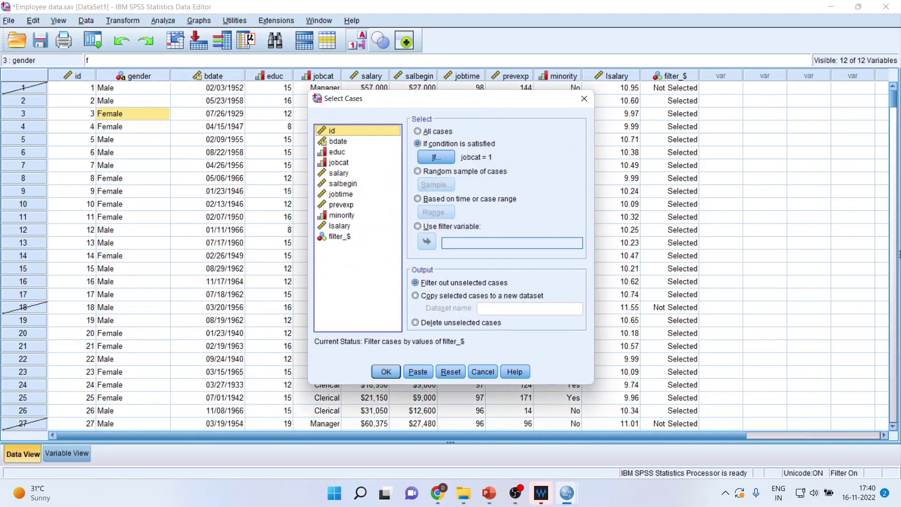
key("alt+i")
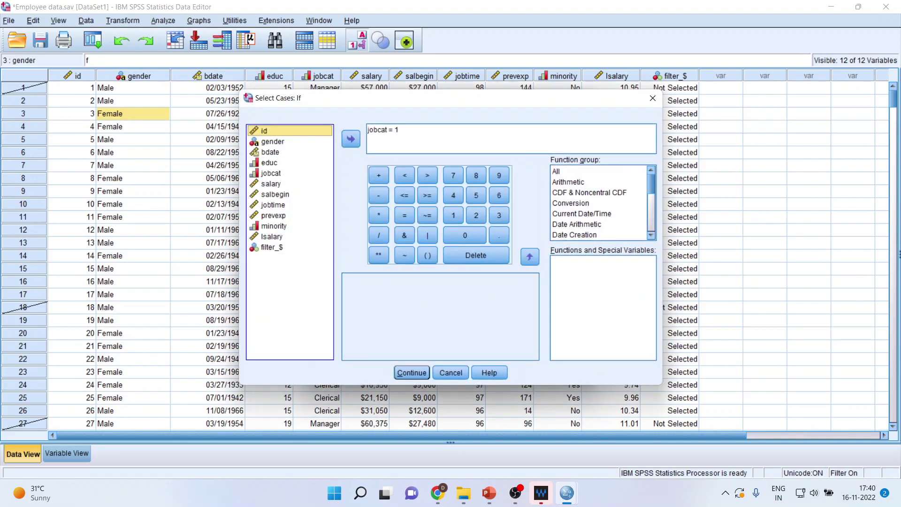
left_click(400, 131)
key("BackSpace")
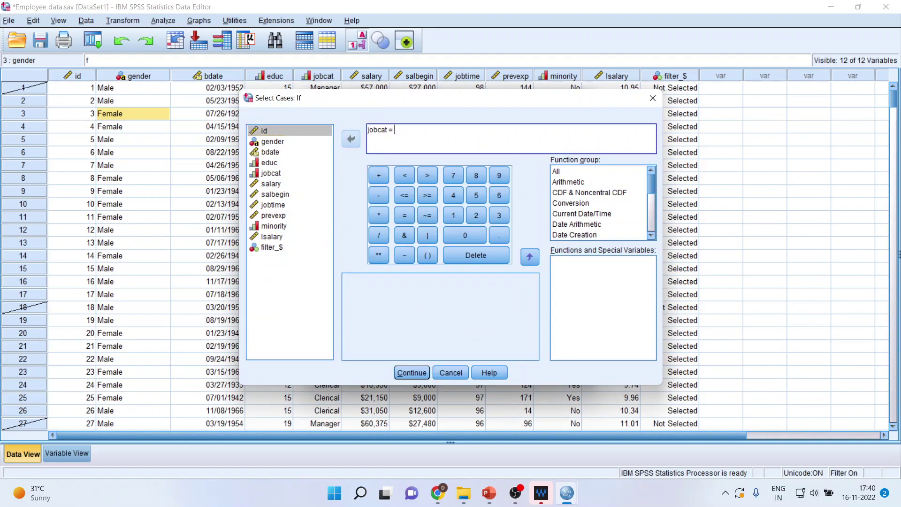
type("3")
left_click(412, 373)
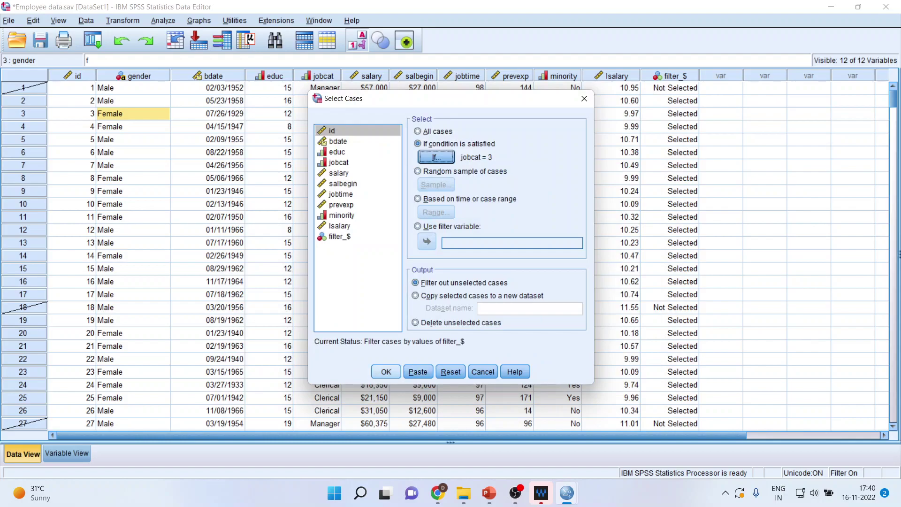
left_click(386, 371)
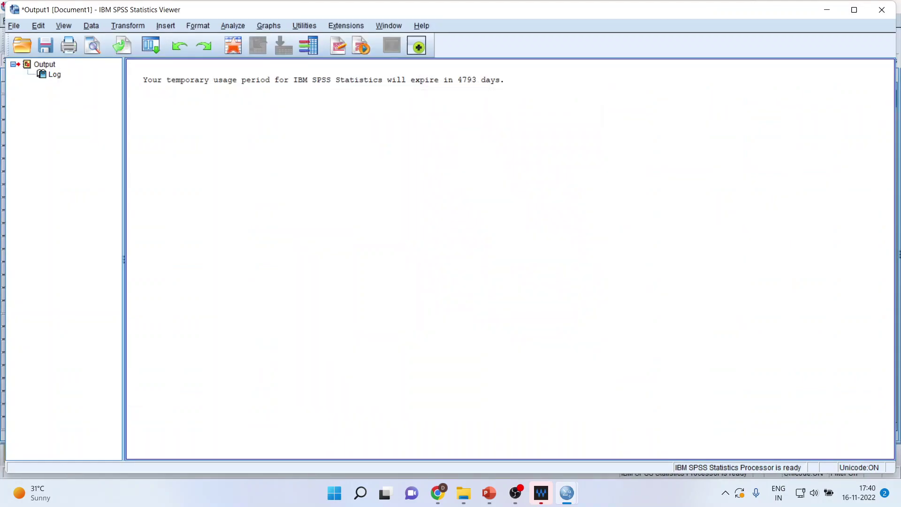
mouse_move(567, 493)
left_click(630, 434)
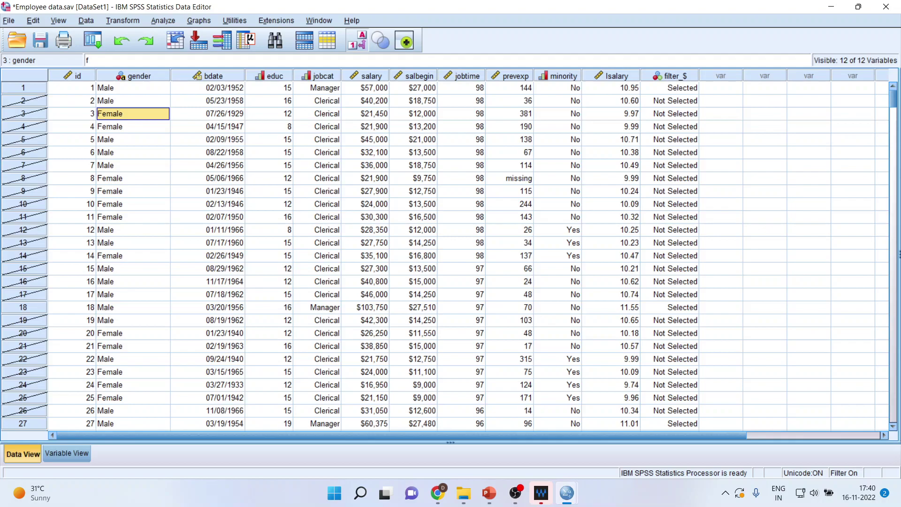
Step: Examine the jobcat column and the educ variable's definition, ending back in the data rows
left_click(318, 76)
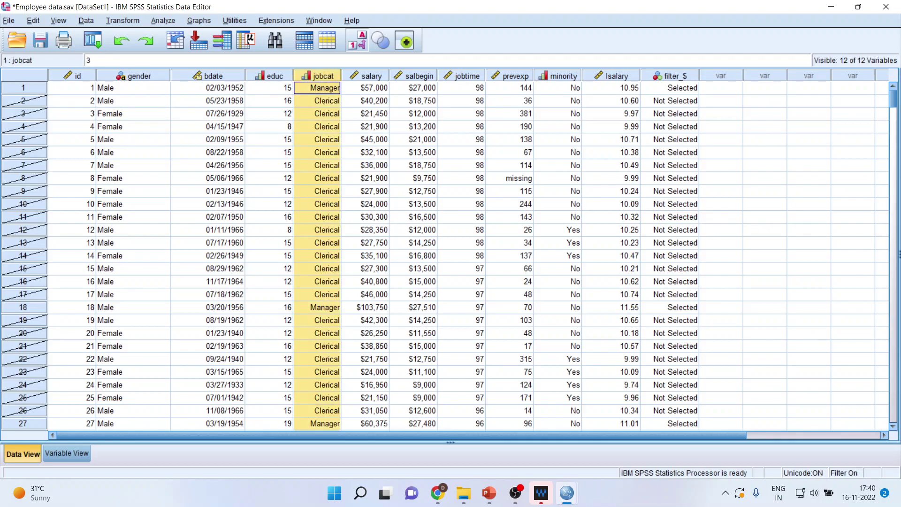
double_click(269, 76)
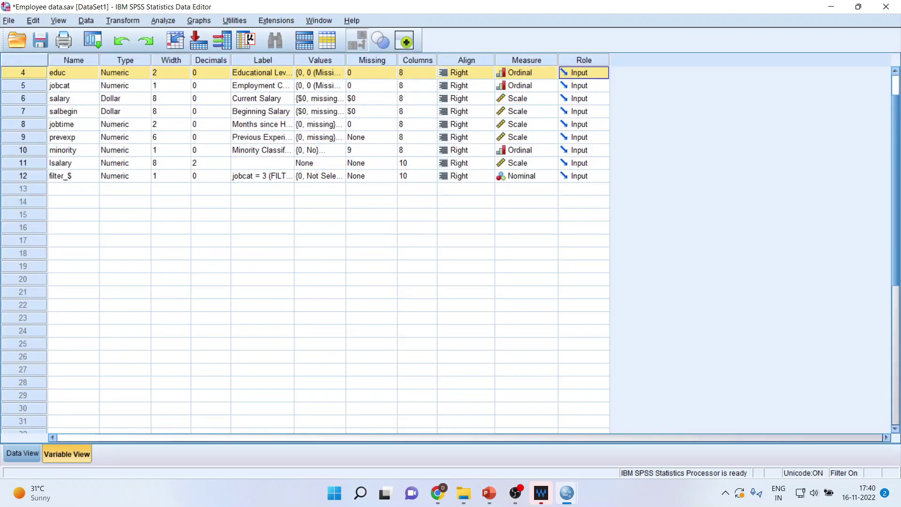
left_click(23, 453)
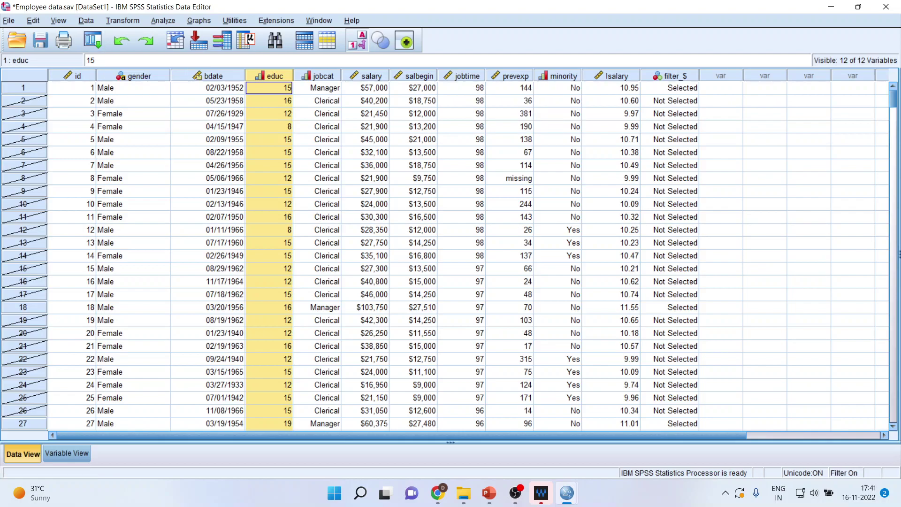
Step: Extend the Select Cases condition jobcat = 3 with the additional criterion & educ > 12
left_click(86, 20)
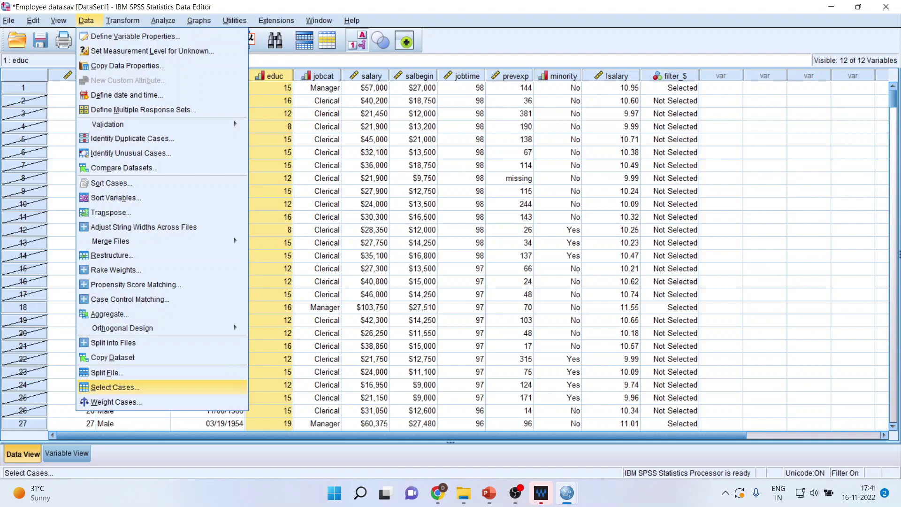
left_click(115, 387)
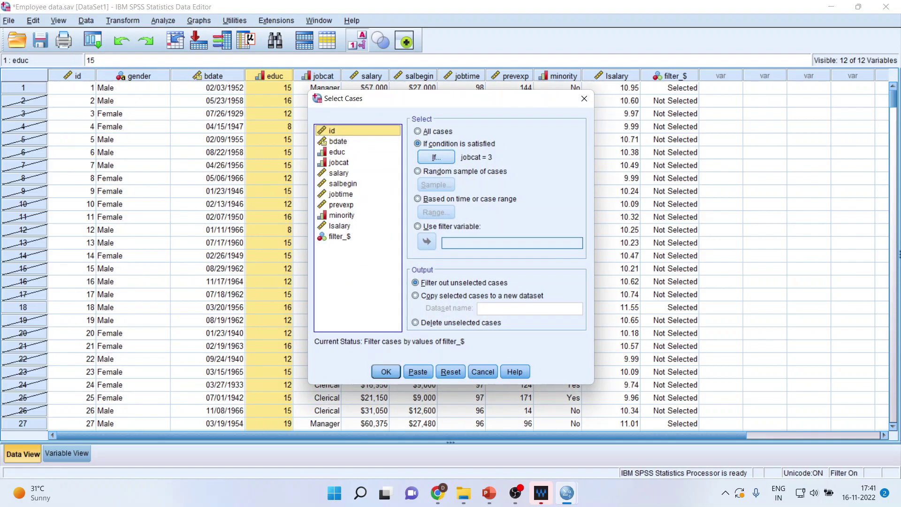
left_click(436, 157)
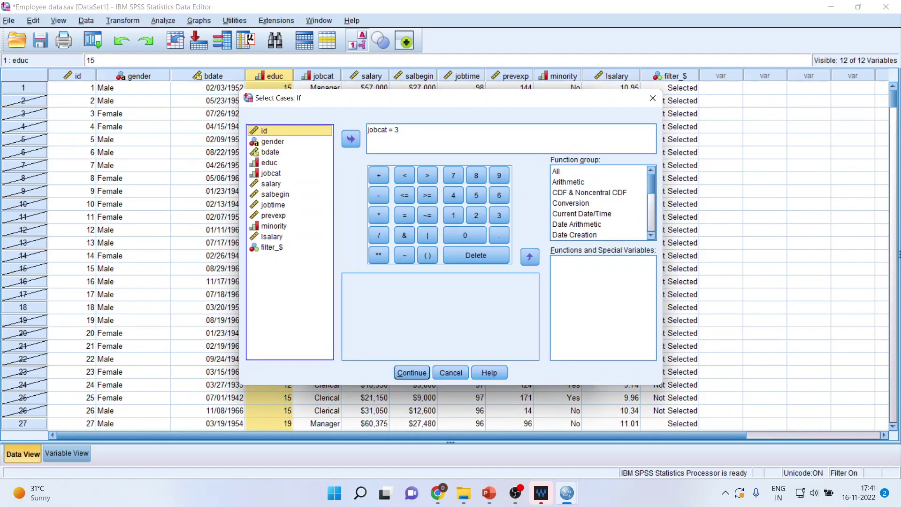
left_click(400, 131)
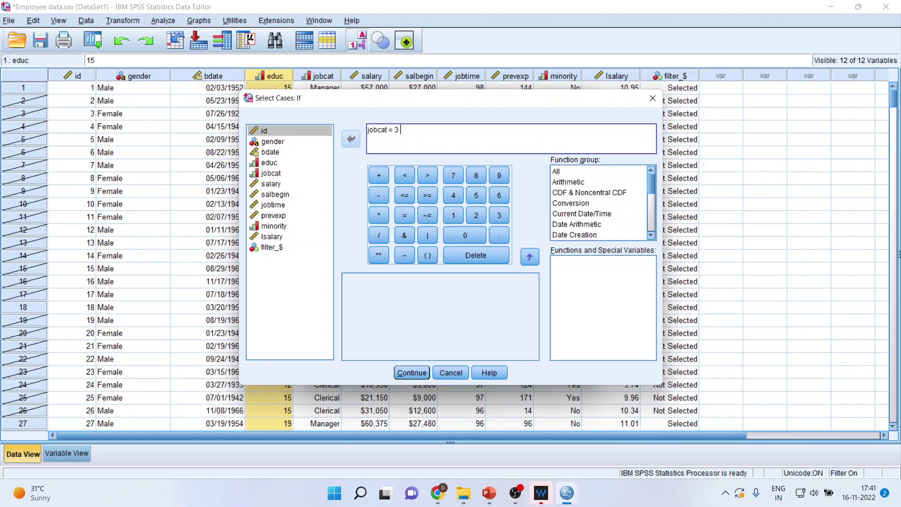
left_click(404, 235)
left_click(270, 163)
left_click(351, 139)
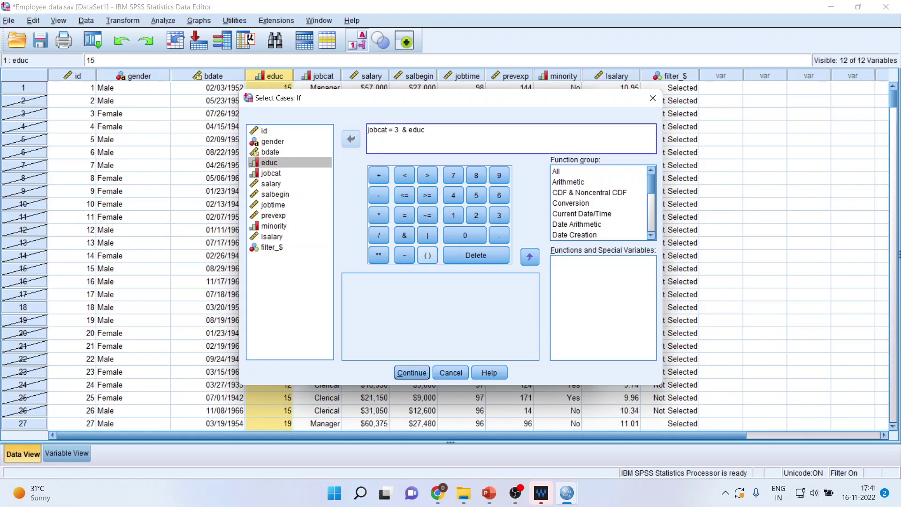
left_click(427, 175)
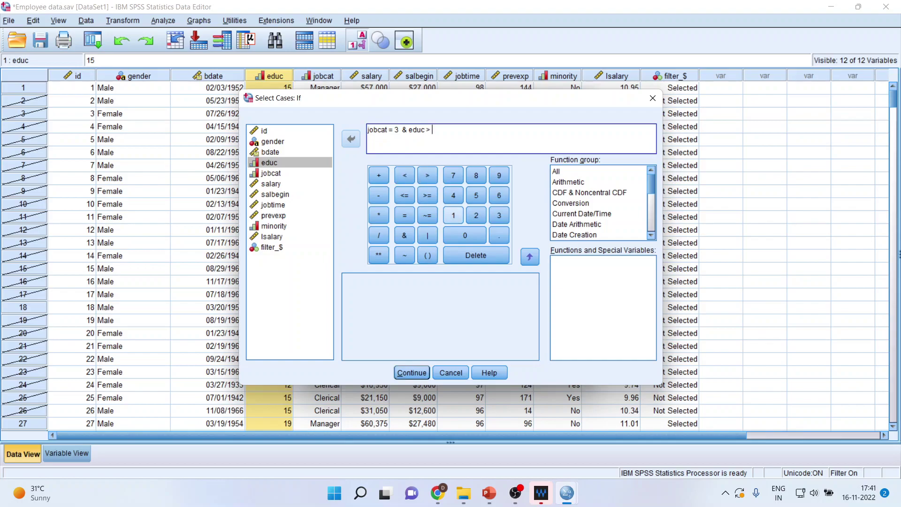
left_click(453, 216)
left_click(476, 215)
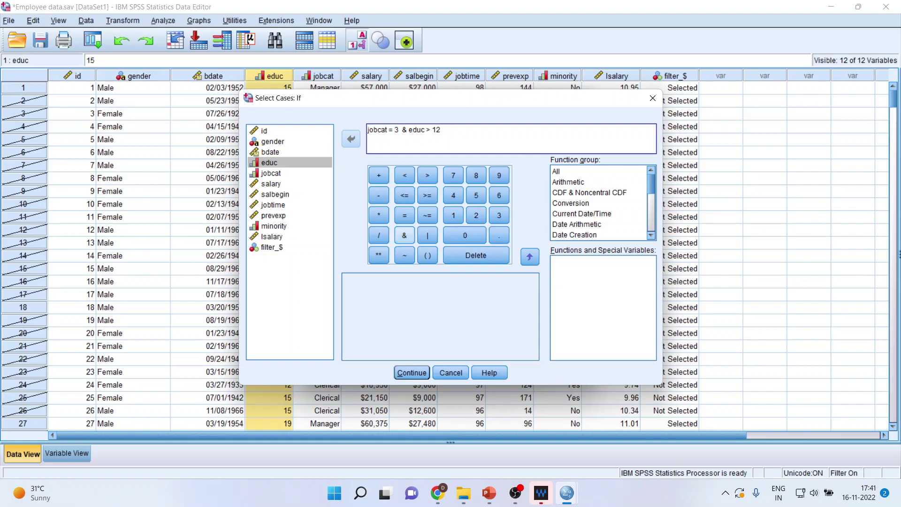
Step: Extend the Select Cases condition jobcat = 3 & educ > 12 with the additional criterion & prevexp > 60
left_click(404, 236)
left_click(274, 215)
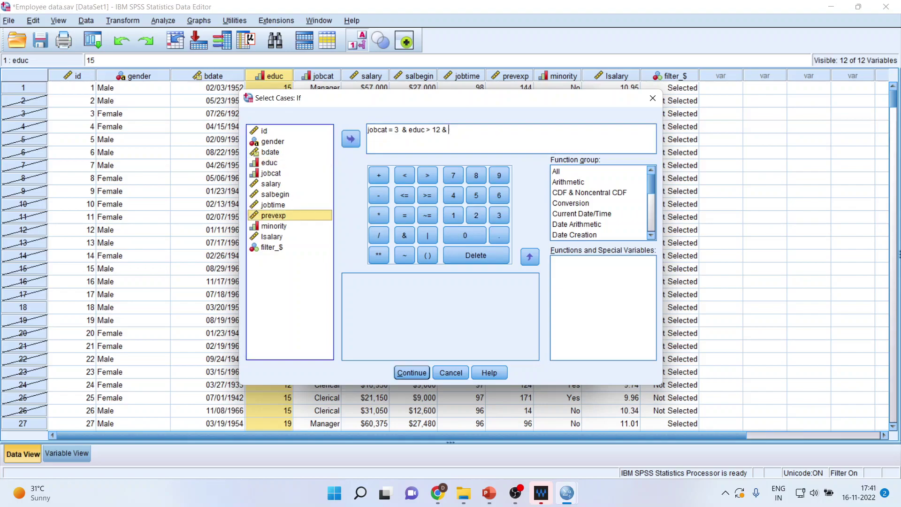
left_click(351, 139)
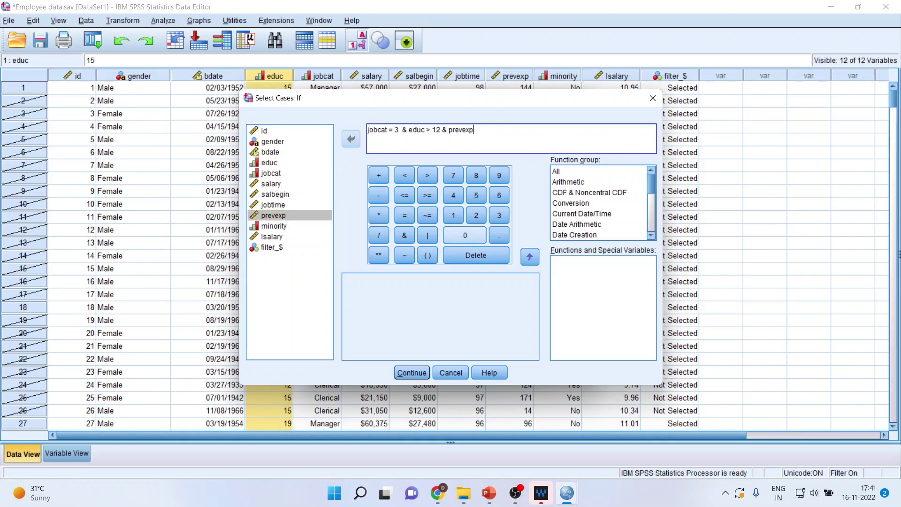
left_click(499, 195)
left_click(465, 235)
left_click(474, 130)
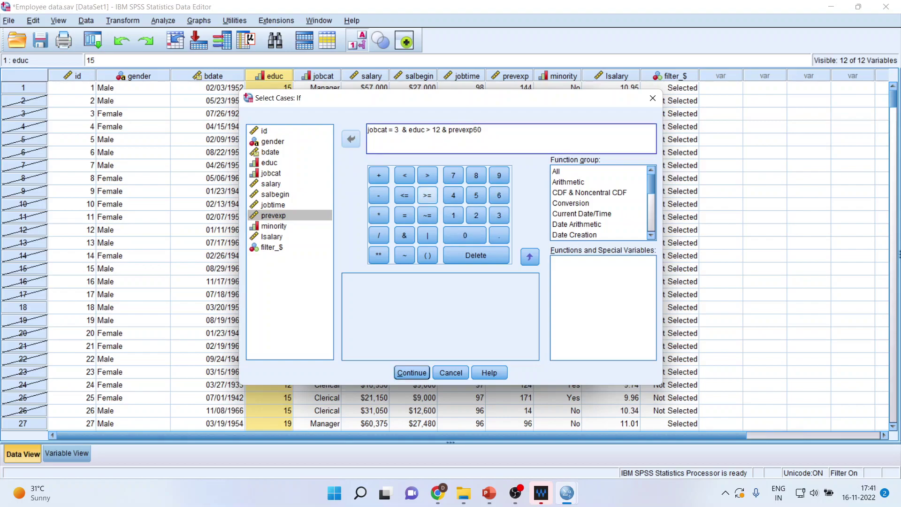
left_click(427, 175)
Step: Accept the combined condition, apply it to filter out unselected cases, and return to the Employee data window
left_click(412, 373)
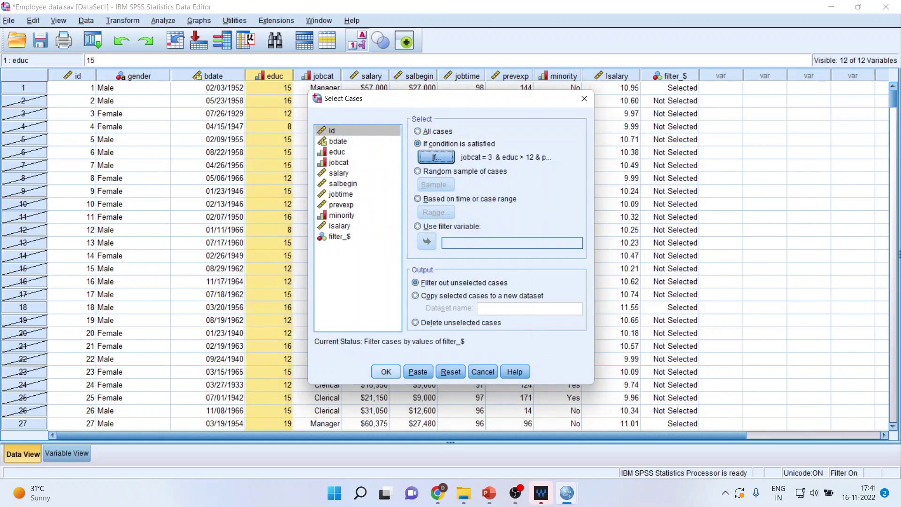
left_click(386, 372)
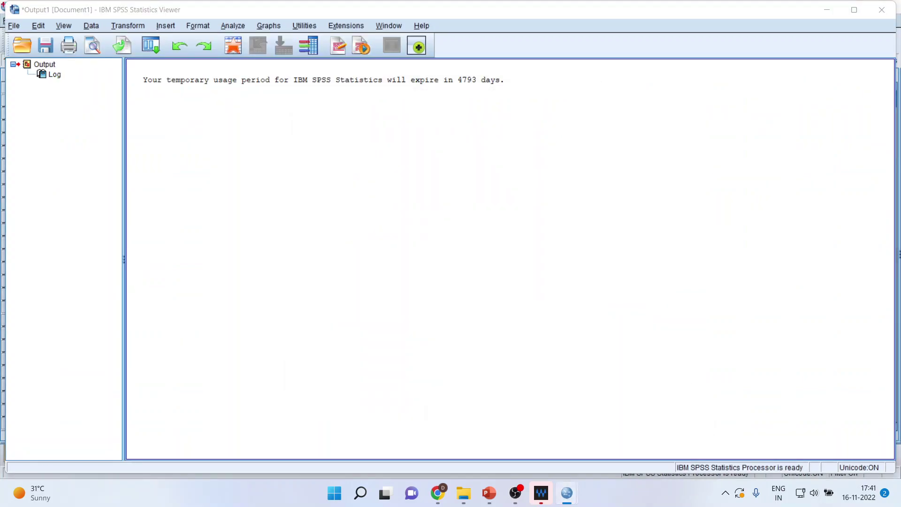
left_click(499, 432)
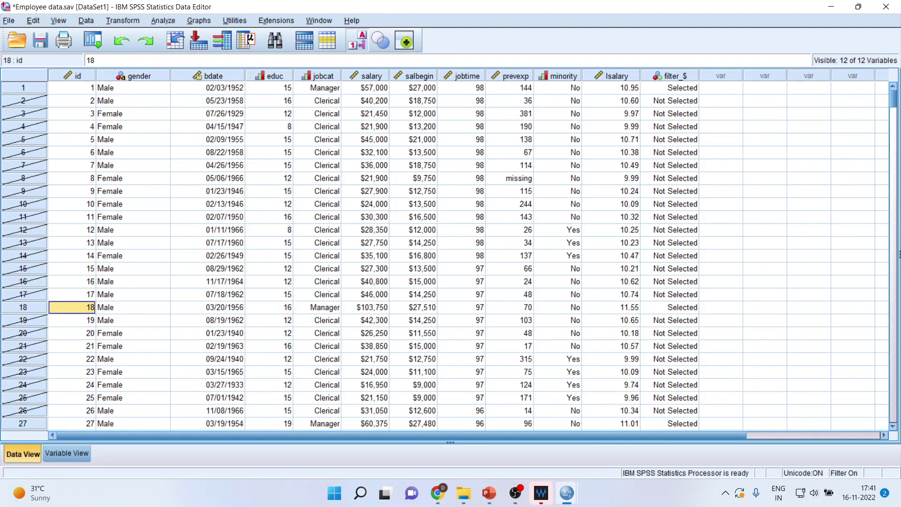
Step: Check the id, gender, jobcat, educ and prevexp values of case 18 against the filter criteria
left_click(133, 308)
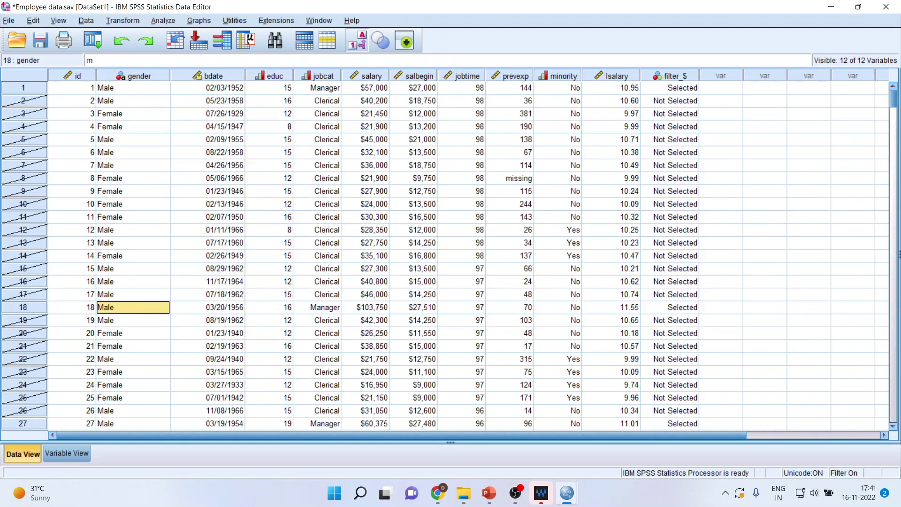
left_click(72, 307)
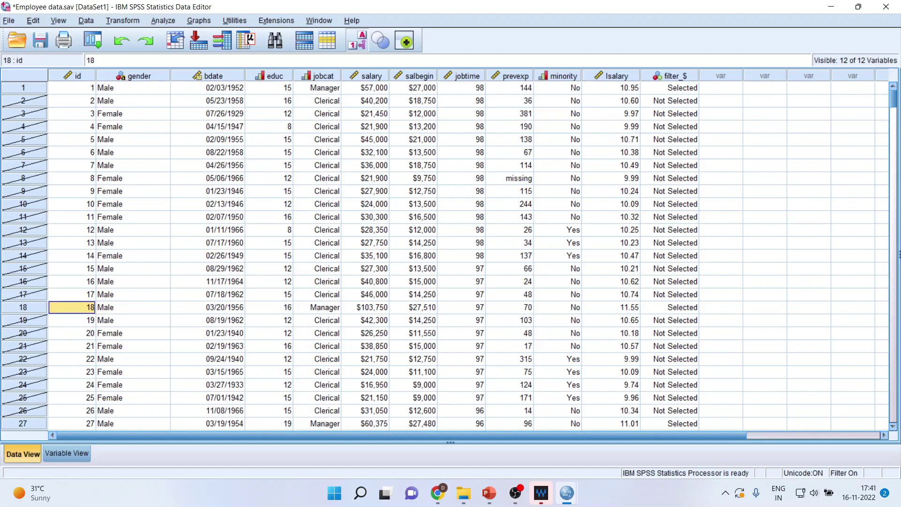
left_click(318, 307)
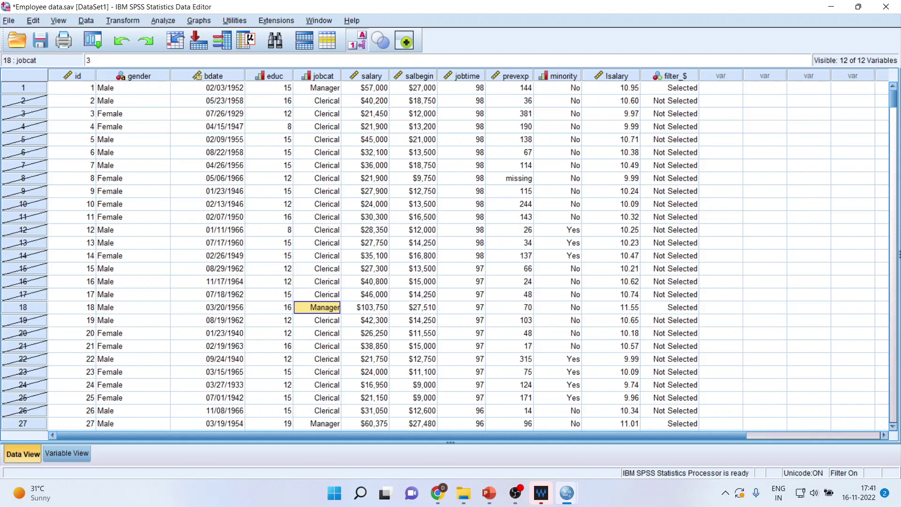
left_click(269, 307)
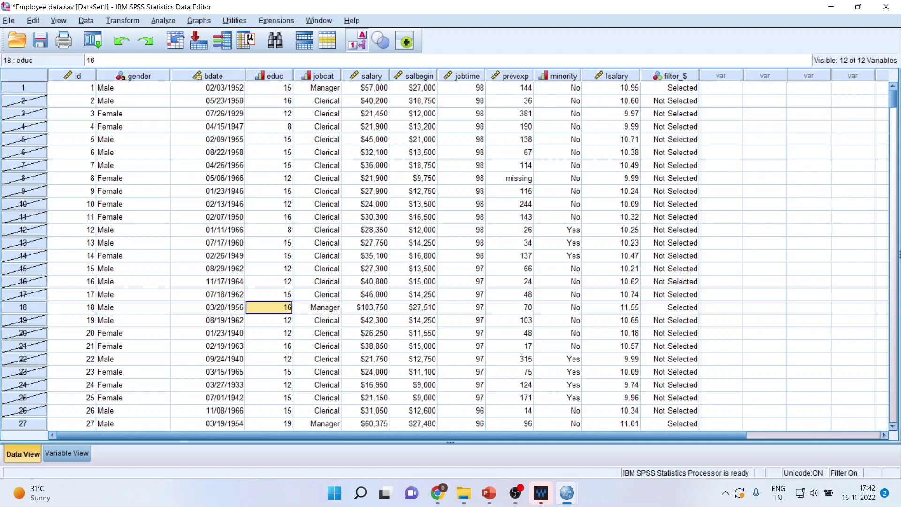
left_click(510, 308)
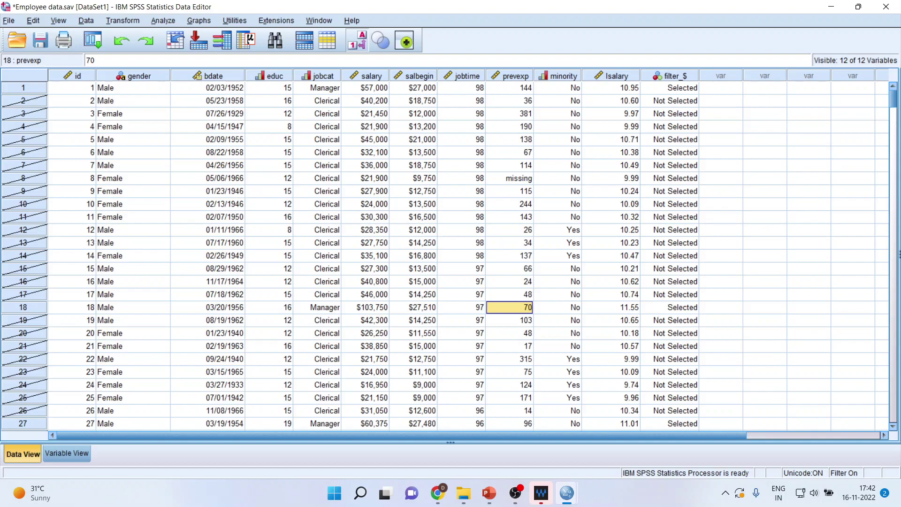
Step: Switch to the Select Cases presentation in PowerPoint
left_click(489, 493)
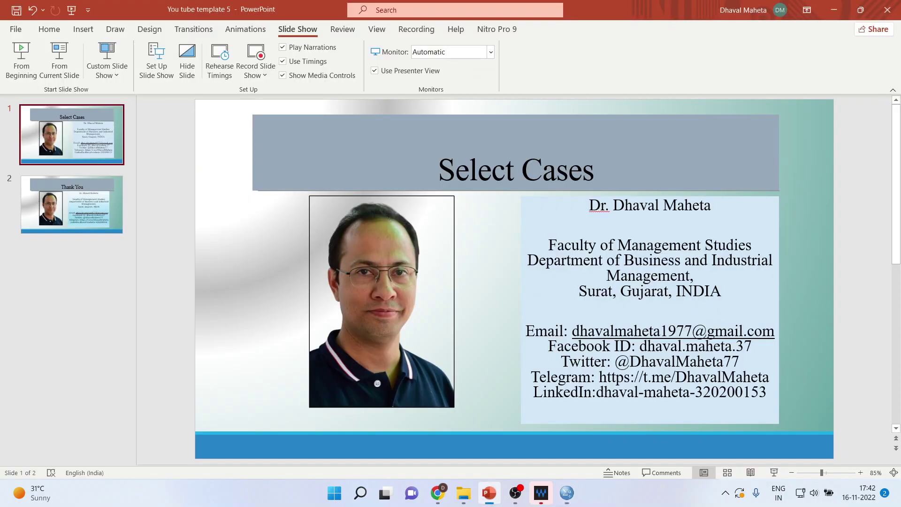